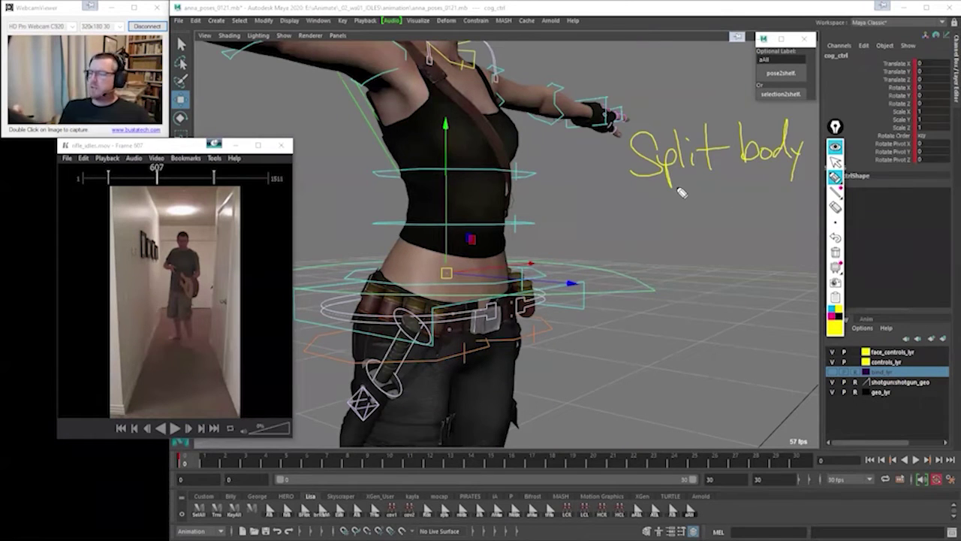
# - Finish drawing a yellow box around the handwritten "Split body" note
pyautogui.moveTo(615, 185)
pyautogui.mouseDown()
pyautogui.moveTo(721, 180)
pyautogui.moveTo(810, 114)
pyautogui.moveTo(616, 169)
pyautogui.moveTo(612, 186)
pyautogui.mouseUp()
pyautogui.click(835, 161)
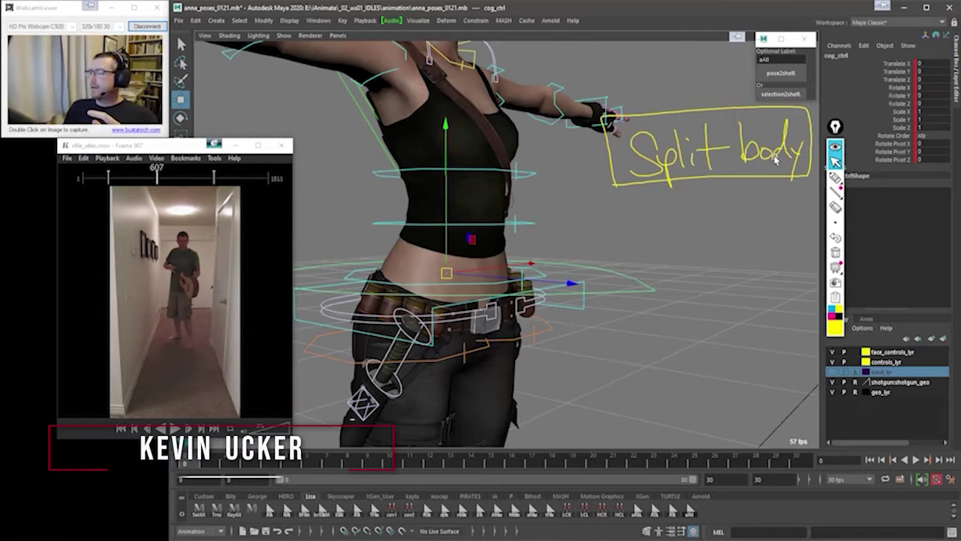
# - With the whole character in view, draw a yellow line across her waist and write "Run" once above and once below it
pyautogui.keyDown('alt'); pyautogui.moveTo(637, 318); pyautogui.dragTo(375, 356, button='right'); pyautogui.keyUp('alt')
pyautogui.keyDown('alt'); pyautogui.moveTo(635, 313); pyautogui.dragTo(740, 292); pyautogui.keyUp('alt')
pyautogui.keyDown('alt'); pyautogui.moveTo(739, 292); pyautogui.dragTo(742, 262, button='middle'); pyautogui.keyUp('alt')
pyautogui.click(835, 178)
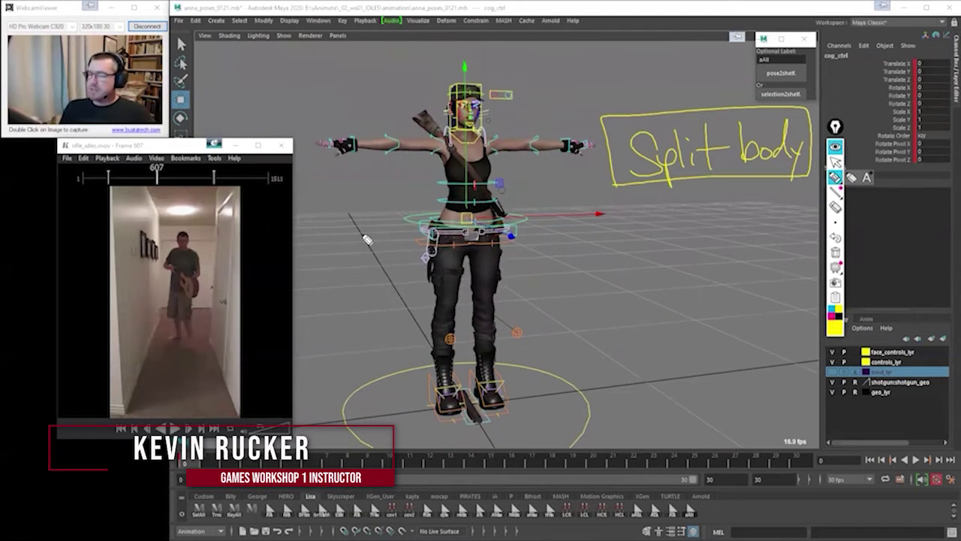
pyautogui.moveTo(312, 229); pyautogui.dragTo(619, 218)
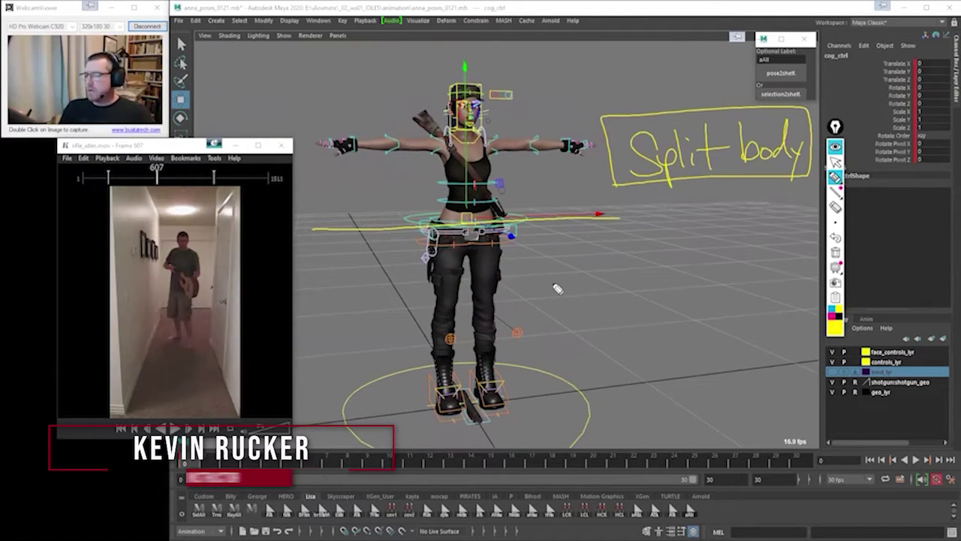
pyautogui.moveTo(553, 277)
pyautogui.mouseDown()
pyautogui.moveTo(551, 301)
pyautogui.moveTo(580, 323)
pyautogui.moveTo(621, 304)
pyautogui.mouseUp()
pyautogui.moveTo(534, 169); pyautogui.dragTo(552, 202)
pyautogui.moveTo(557, 180); pyautogui.dragTo(592, 199)
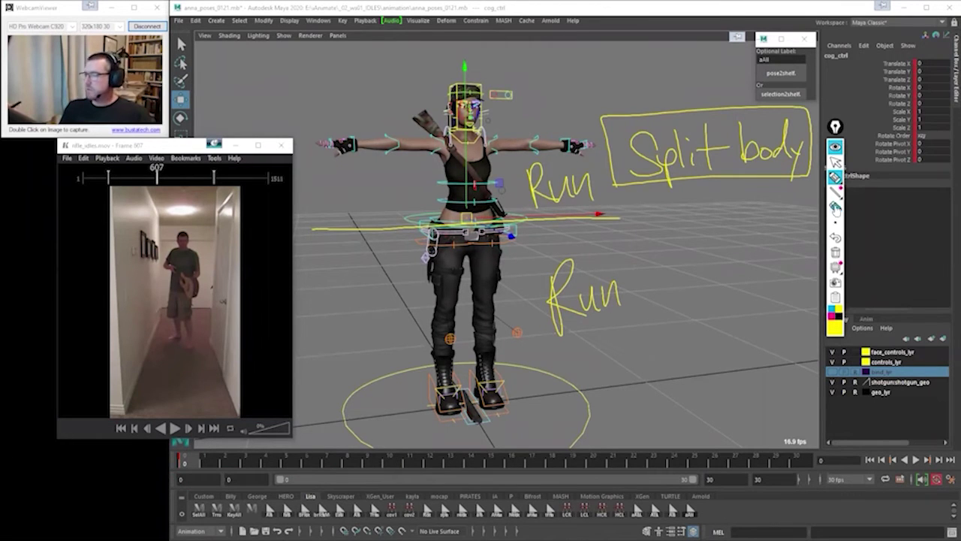
# - Erase the boxed "Split body" note beside the character
pyautogui.click(835, 208)
pyautogui.moveTo(604, 121)
pyautogui.mouseDown()
pyautogui.moveTo(791, 154)
pyautogui.moveTo(713, 159)
pyautogui.mouseUp()
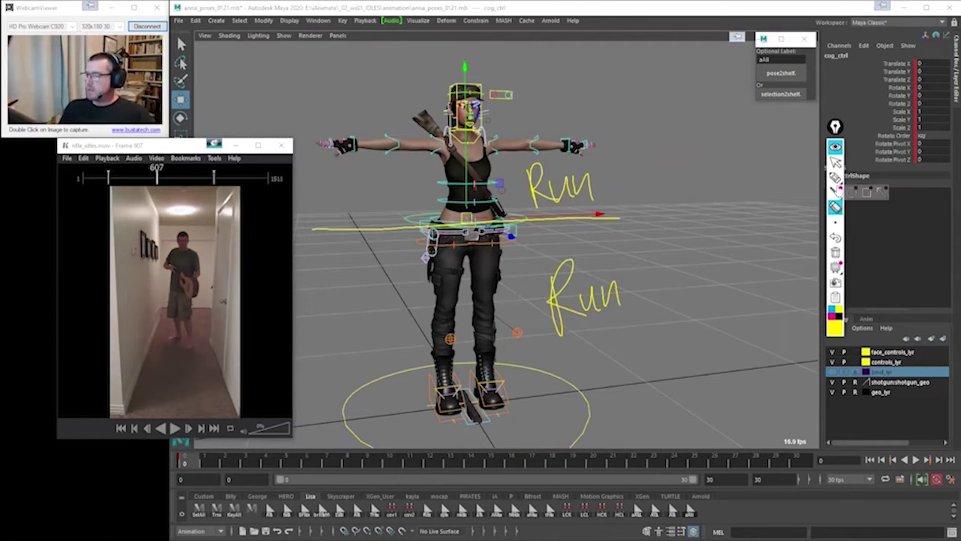
pyautogui.click(835, 161)
# - Extend the waist line outward and add an infinity sign and a second "Run" to the lower-body row
pyautogui.click(835, 176)
pyautogui.moveTo(631, 223); pyautogui.dragTo(774, 223)
pyautogui.moveTo(686, 267); pyautogui.dragTo(706, 256)
pyautogui.moveTo(698, 288)
pyautogui.mouseDown()
pyautogui.moveTo(729, 279)
pyautogui.moveTo(748, 292)
pyautogui.mouseUp()
pyautogui.moveTo(649, 289); pyautogui.dragTo(668, 279)
# - Divide the upper-body row with vertical strokes, add "Reload", "Run" and "hit" as sections, and lengthen the waist line beneath them
pyautogui.moveTo(625, 119); pyautogui.dragTo(630, 244)
pyautogui.moveTo(645, 166)
pyautogui.mouseDown()
pyautogui.moveTo(655, 187)
pyautogui.moveTo(709, 188)
pyautogui.mouseUp()
pyautogui.moveTo(727, 103); pyautogui.dragTo(724, 245)
pyautogui.moveTo(740, 169)
pyautogui.mouseDown()
pyautogui.moveTo(767, 206)
pyautogui.moveTo(792, 197)
pyautogui.mouseUp()
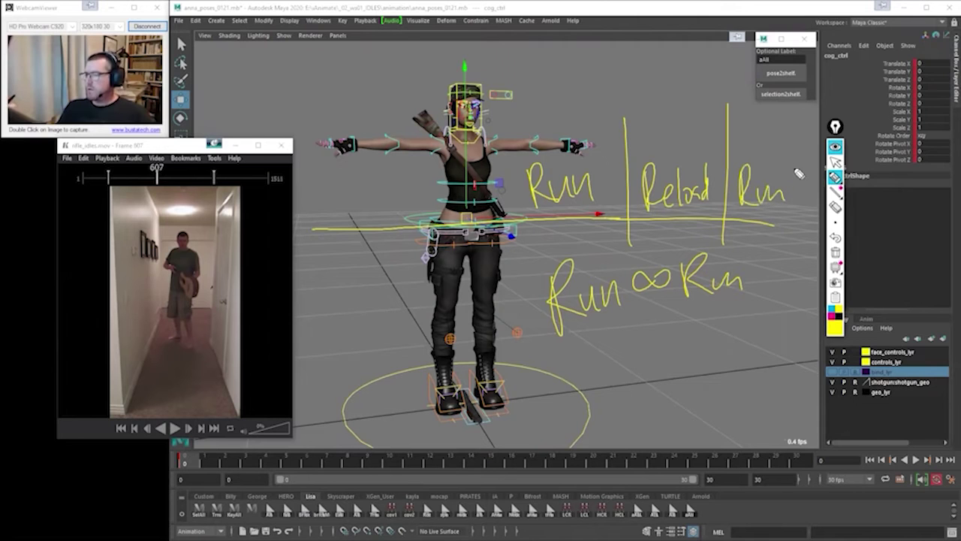
pyautogui.moveTo(800, 134); pyautogui.dragTo(796, 214)
pyautogui.moveTo(804, 177)
pyautogui.mouseDown()
pyautogui.moveTo(819, 197)
pyautogui.moveTo(824, 185)
pyautogui.mouseUp()
pyautogui.moveTo(802, 224); pyautogui.dragTo(772, 224)
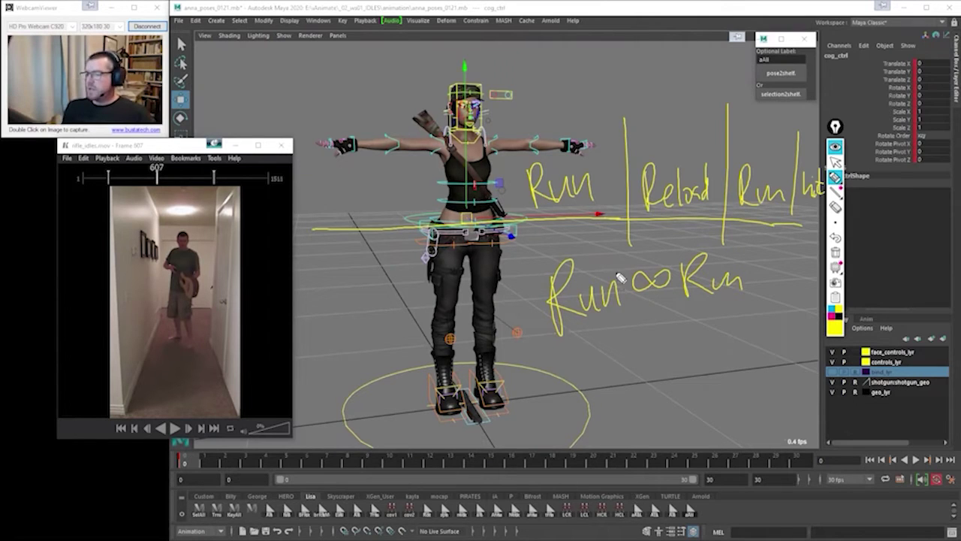
# - Circle the character's lower body and upper body as two separate halves
pyautogui.moveTo(324, 230)
pyautogui.mouseDown()
pyautogui.moveTo(549, 222)
pyautogui.moveTo(342, 350)
pyautogui.moveTo(450, 219)
pyautogui.moveTo(493, 62)
pyautogui.moveTo(475, 223)
pyautogui.mouseUp()
pyautogui.moveTo(412, 73); pyautogui.dragTo(473, 52)
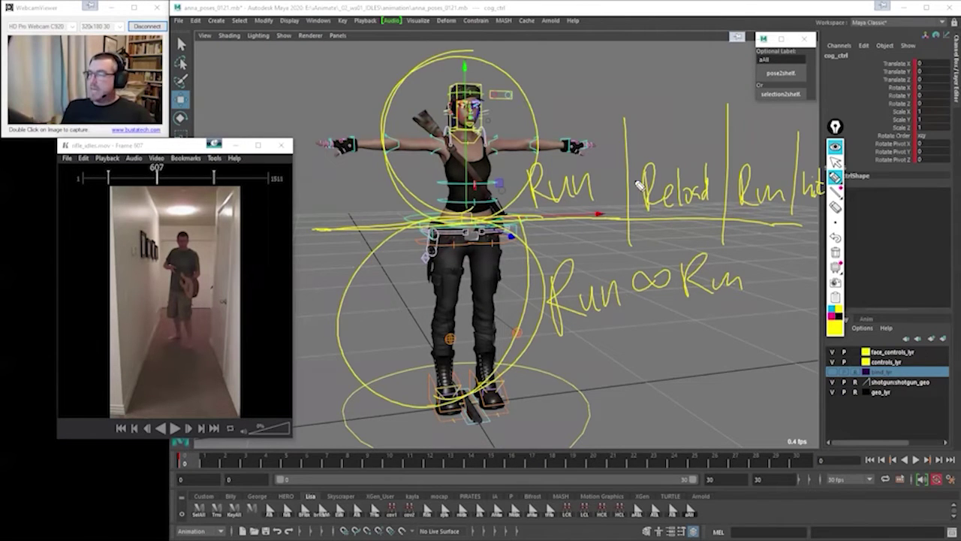
# - Sketch a frowning face and a smiling face separated by a slash above the upper-body notes
pyautogui.moveTo(589, 60); pyautogui.dragTo(588, 63)
pyautogui.click(613, 58)
pyautogui.moveTo(582, 105); pyautogui.dragTo(622, 98)
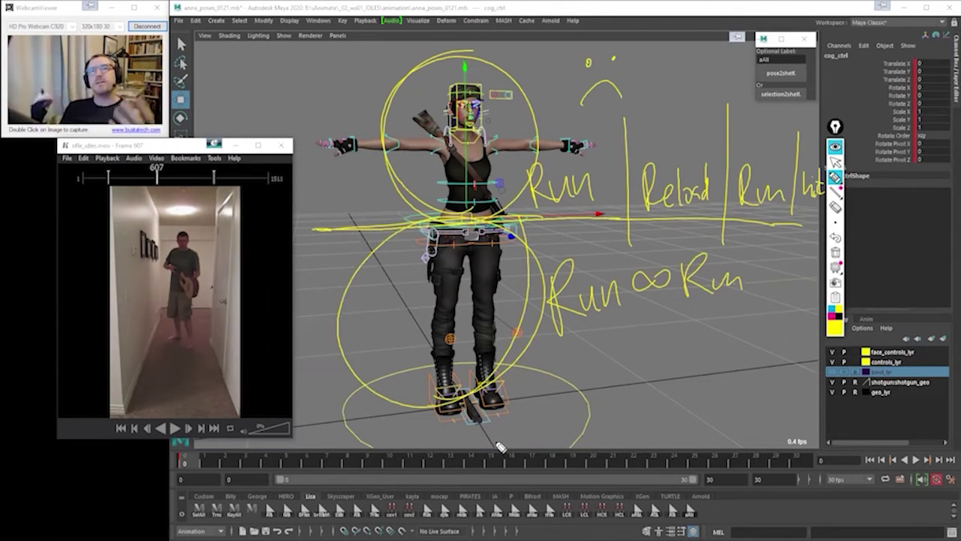
pyautogui.moveTo(652, 33); pyautogui.dragTo(627, 124)
pyautogui.moveTo(673, 55); pyautogui.dragTo(674, 59)
pyautogui.moveTo(692, 53); pyautogui.dragTo(692, 58)
pyautogui.moveTo(659, 76)
pyautogui.mouseDown()
pyautogui.moveTo(683, 101)
pyautogui.moveTo(704, 73)
pyautogui.mouseUp()
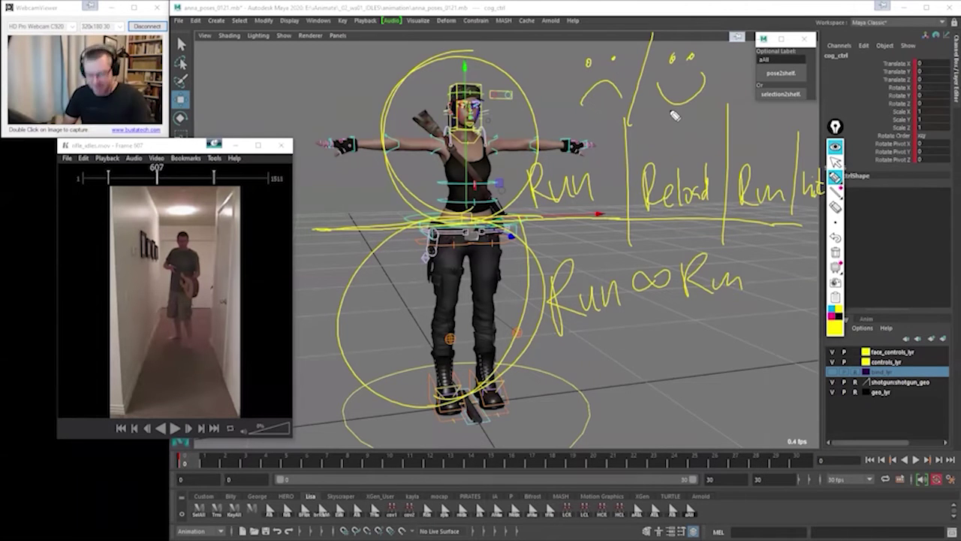
# - Clear all annotations and write "Spine1", "Root" and "Hips" as a list beside the character
pyautogui.click(835, 253)
pyautogui.click(836, 162)
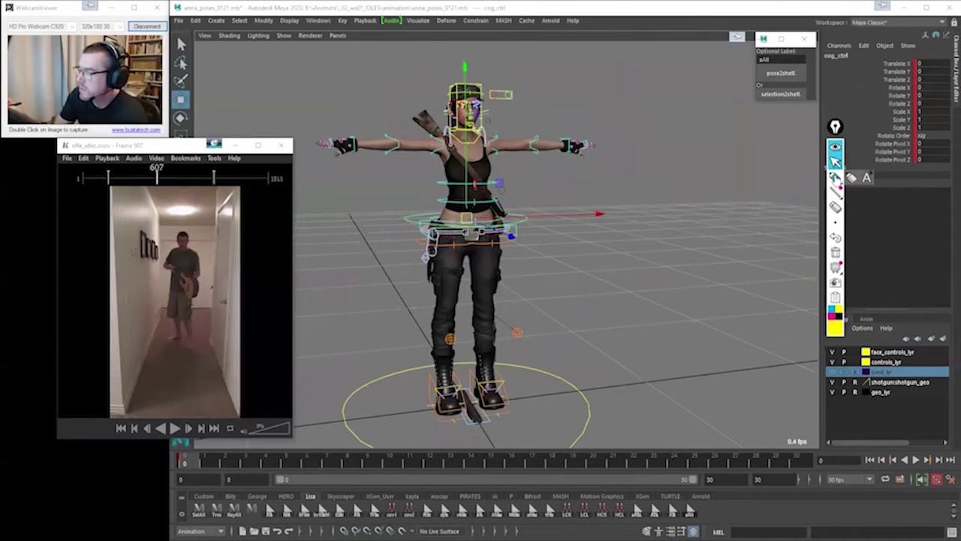
pyautogui.click(835, 177)
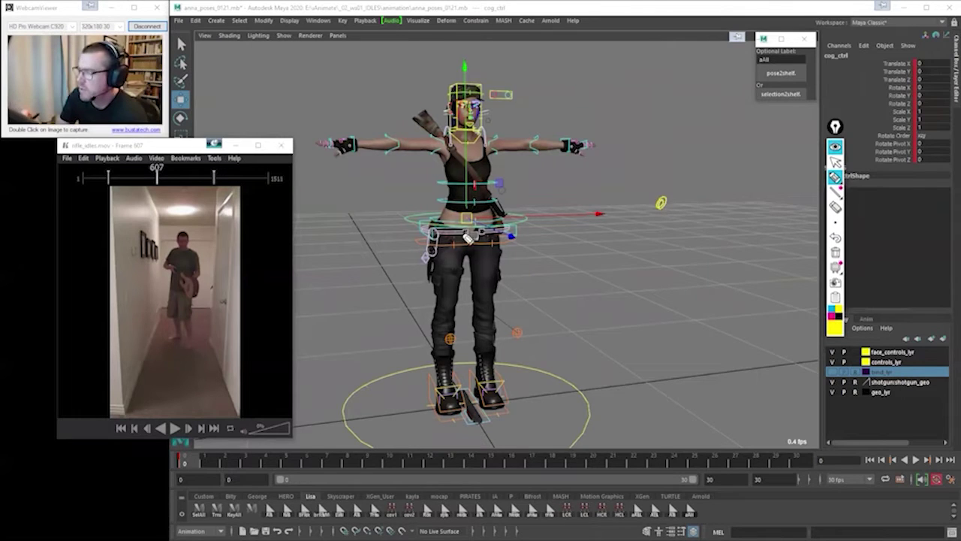
pyautogui.moveTo(635, 54)
pyautogui.mouseDown()
pyautogui.moveTo(647, 134)
pyautogui.moveTo(649, 119)
pyautogui.moveTo(674, 126)
pyautogui.mouseUp()
pyautogui.moveTo(662, 113); pyautogui.dragTo(681, 105)
pyautogui.moveTo(633, 69)
pyautogui.mouseDown()
pyautogui.moveTo(639, 79)
pyautogui.moveTo(689, 69)
pyautogui.mouseUp()
pyautogui.moveTo(629, 139)
pyautogui.mouseDown()
pyautogui.moveTo(640, 160)
pyautogui.moveTo(676, 154)
pyautogui.mouseUp()
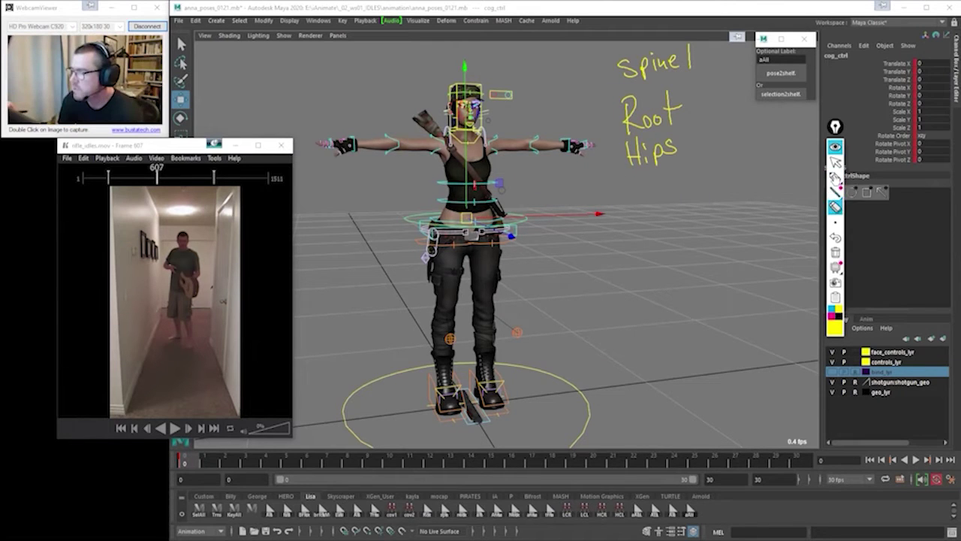
pyautogui.click(835, 163)
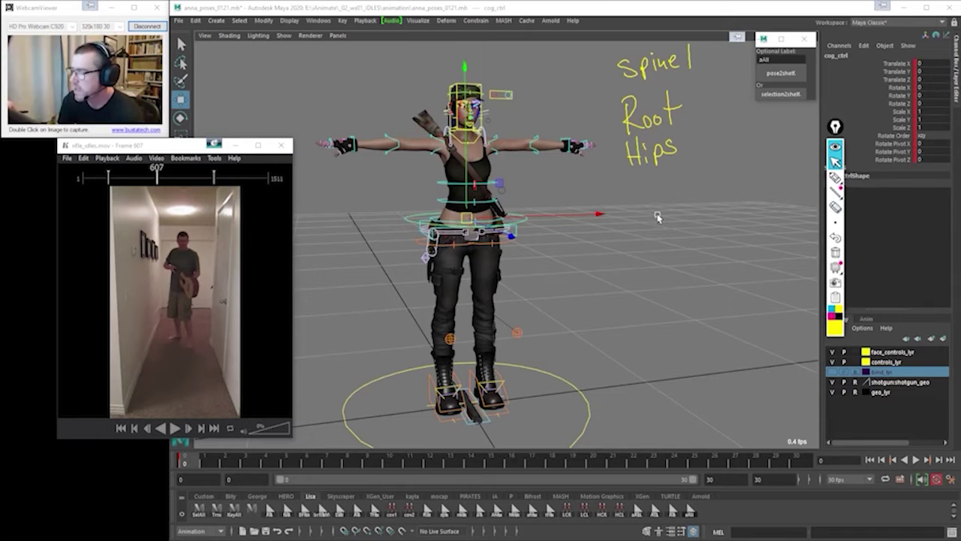
# - Sketch a root joint circle below the list with a horizontal split line through it and two spine bones rising above
pyautogui.click(836, 178)
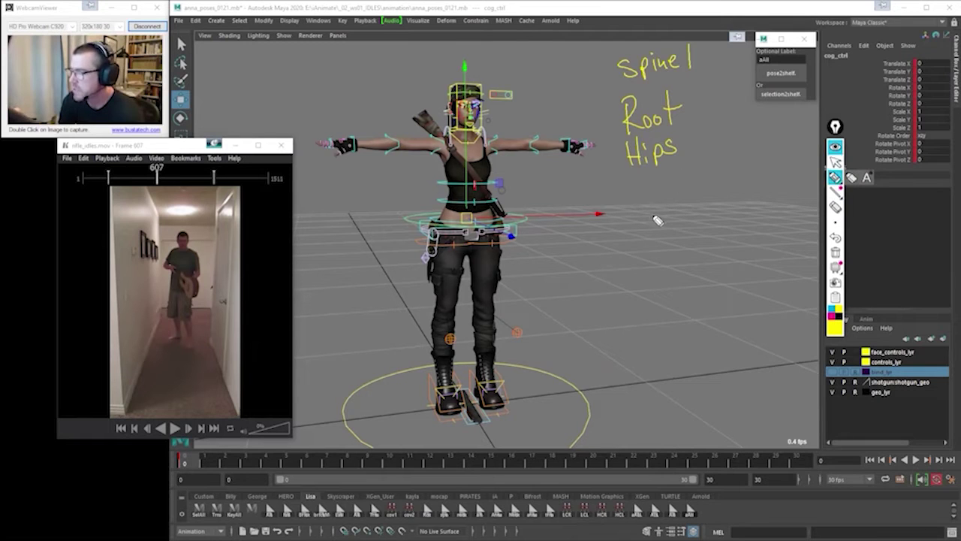
pyautogui.moveTo(668, 235)
pyautogui.mouseDown()
pyautogui.moveTo(674, 244)
pyautogui.moveTo(667, 235)
pyautogui.mouseUp()
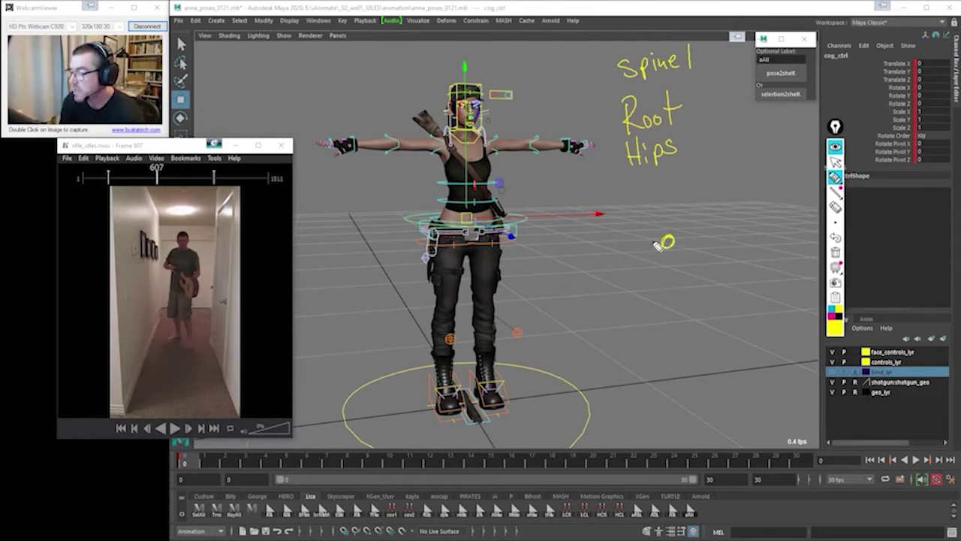
pyautogui.moveTo(589, 245); pyautogui.dragTo(767, 243)
pyautogui.moveTo(660, 233)
pyautogui.mouseDown()
pyautogui.moveTo(679, 233)
pyautogui.moveTo(666, 197)
pyautogui.mouseUp()
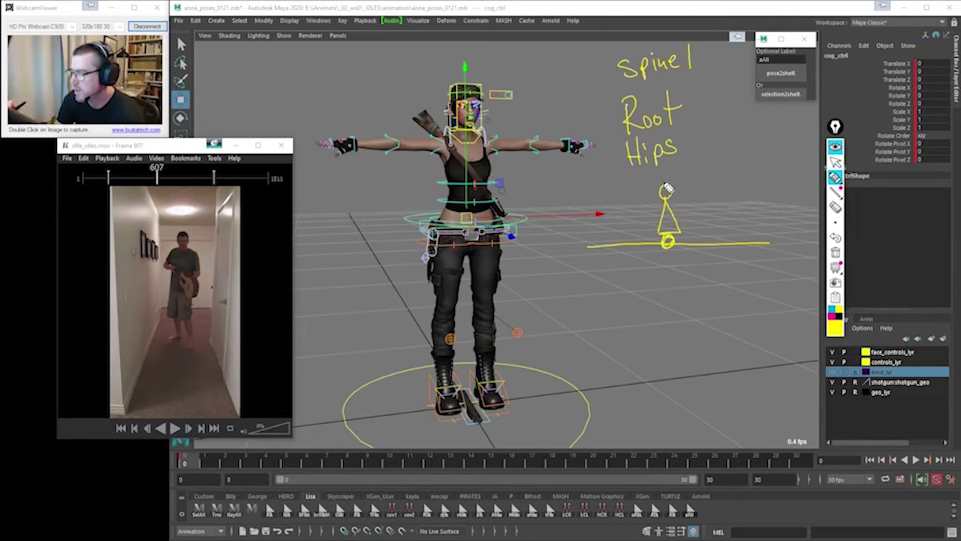
pyautogui.moveTo(667, 188)
pyautogui.mouseDown()
pyautogui.moveTo(664, 161)
pyautogui.moveTo(672, 180)
pyautogui.mouseUp()
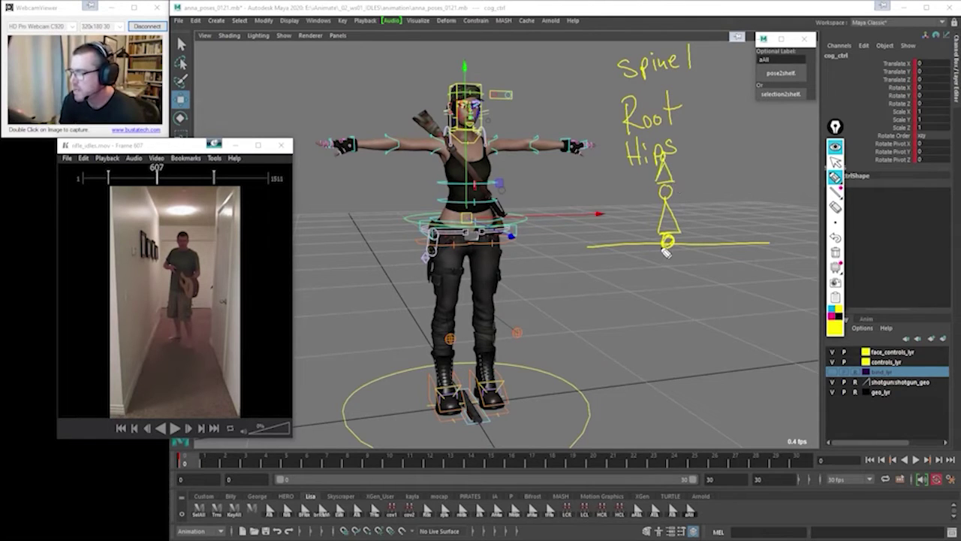
# - Draw a hip bone on each side of the root joint and extend each into a leg with a foot
pyautogui.moveTo(665, 244); pyautogui.dragTo(636, 278)
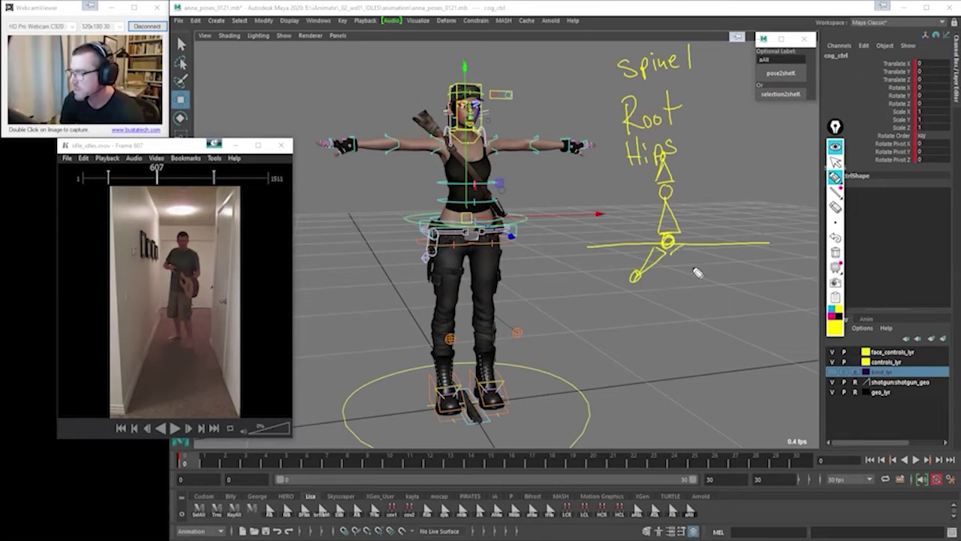
pyautogui.moveTo(666, 243)
pyautogui.mouseDown()
pyautogui.moveTo(720, 272)
pyautogui.moveTo(712, 267)
pyautogui.mouseUp()
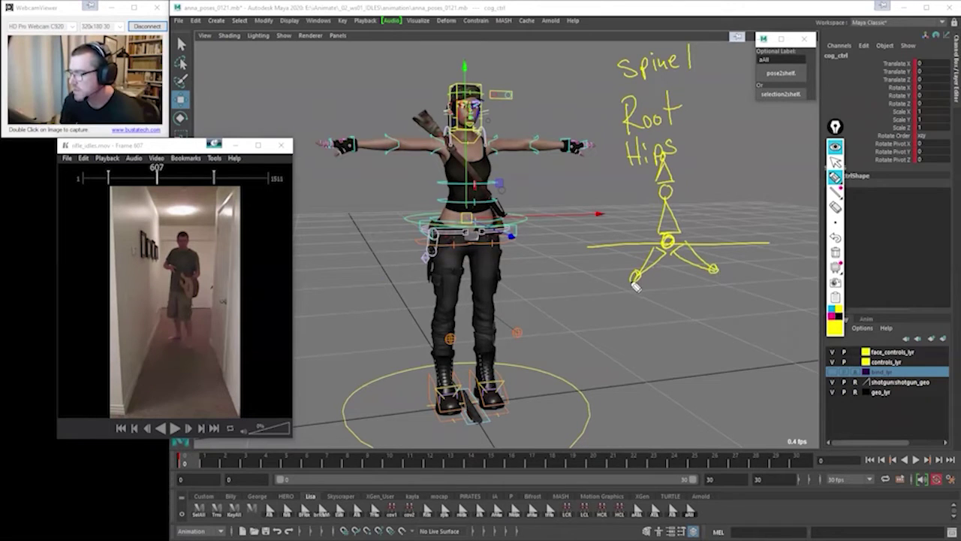
pyautogui.moveTo(635, 279); pyautogui.dragTo(593, 369)
pyautogui.moveTo(712, 270); pyautogui.dragTo(766, 345)
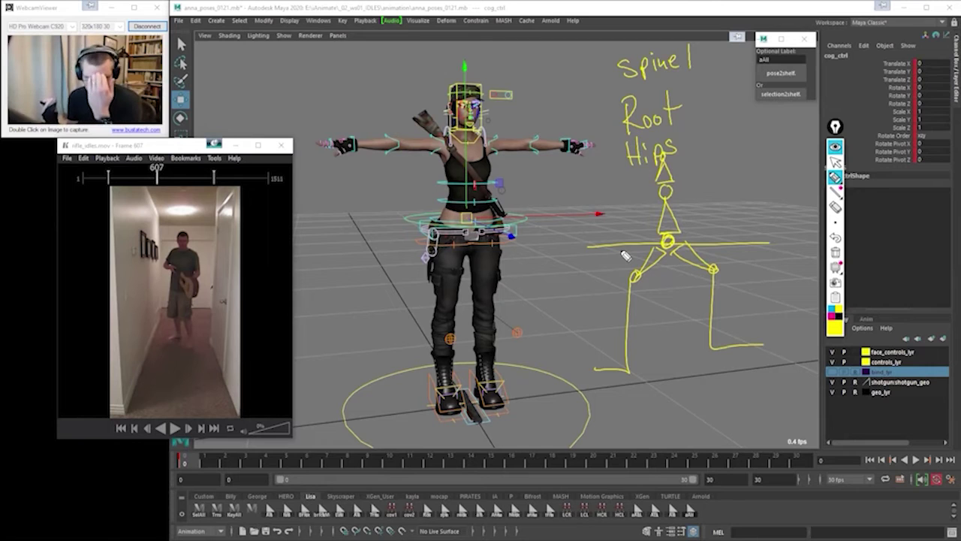
# - Draw curved double-headed arrows across the hips and across the spine to show their opposing rotation
pyautogui.moveTo(621, 250)
pyautogui.mouseDown()
pyautogui.moveTo(646, 271)
pyautogui.moveTo(719, 252)
pyautogui.mouseUp()
pyautogui.moveTo(699, 262); pyautogui.dragTo(719, 264)
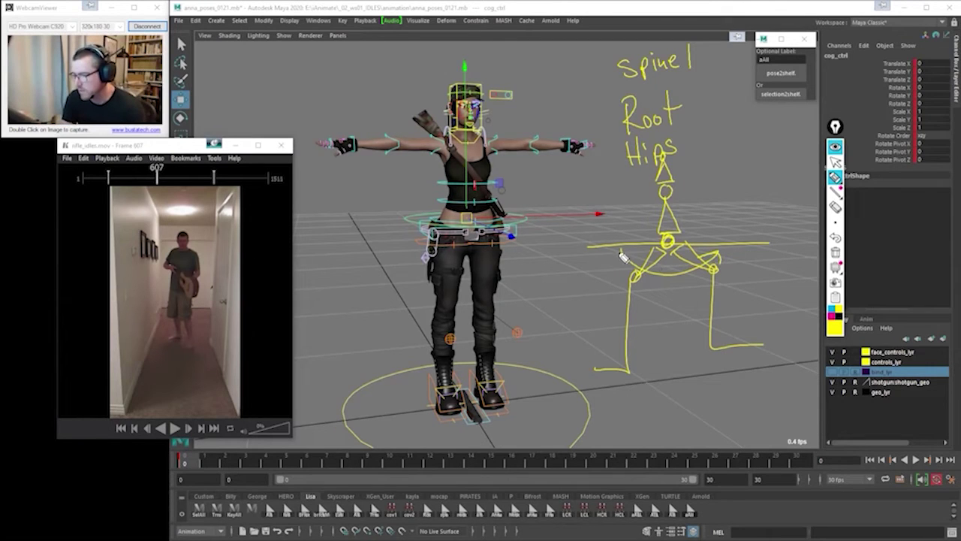
pyautogui.moveTo(620, 265); pyautogui.dragTo(644, 258)
pyautogui.moveTo(702, 211); pyautogui.dragTo(625, 221)
pyautogui.moveTo(628, 201); pyautogui.dragTo(647, 216)
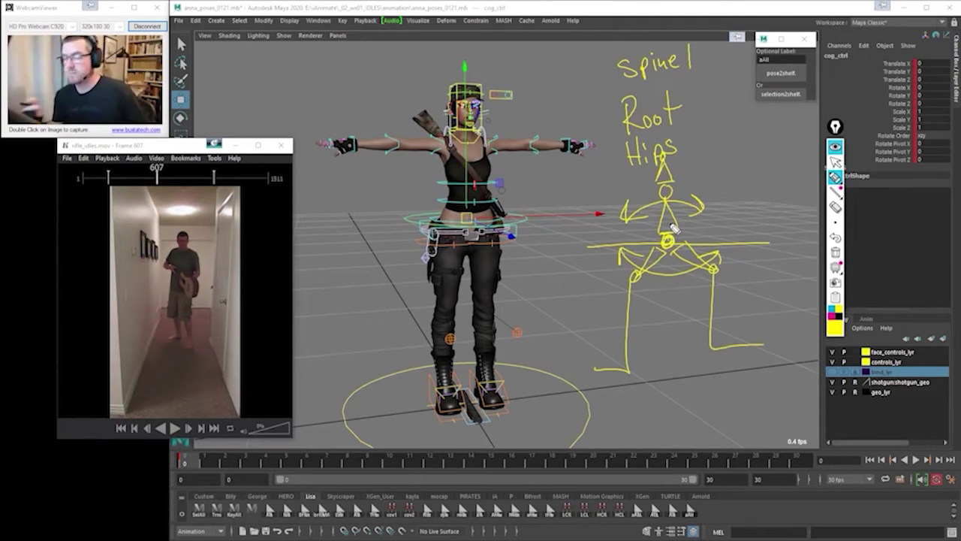
# - Write "Run" above and below the split line, and add a slash followed by "Att" to the upper label
pyautogui.moveTo(715, 226); pyautogui.dragTo(743, 219)
pyautogui.moveTo(740, 289); pyautogui.dragTo(784, 278)
pyautogui.moveTo(751, 242); pyautogui.dragTo(767, 183)
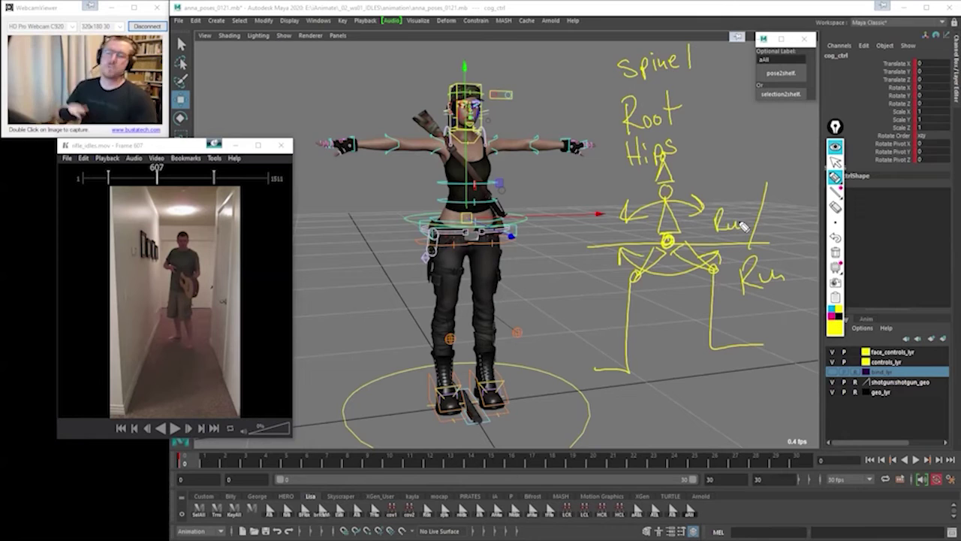
pyautogui.moveTo(779, 210); pyautogui.dragTo(769, 223)
pyautogui.moveTo(779, 209)
pyautogui.mouseDown()
pyautogui.moveTo(778, 227)
pyautogui.moveTo(786, 221)
pyautogui.mouseUp()
pyautogui.moveTo(787, 205)
pyautogui.mouseDown()
pyautogui.moveTo(786, 226)
pyautogui.moveTo(797, 225)
pyautogui.mouseUp()
pyautogui.moveTo(785, 217); pyautogui.dragTo(803, 215)
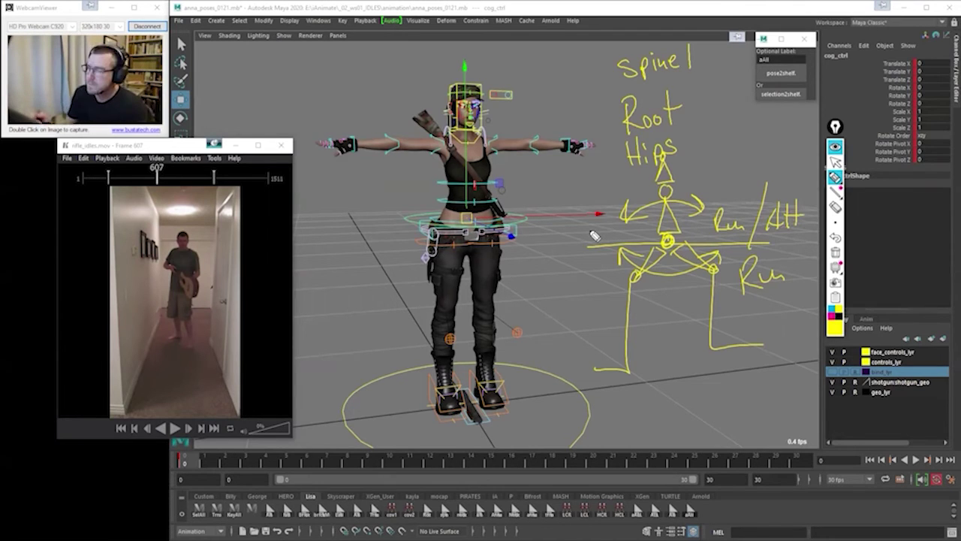
# - Replace the lower spine bone and arrow with extra joints, move the split line above the root, and label it "0,0,0"
pyautogui.click(836, 207)
pyautogui.moveTo(692, 213)
pyautogui.mouseDown()
pyautogui.moveTo(687, 227)
pyautogui.moveTo(680, 217)
pyautogui.moveTo(666, 225)
pyautogui.moveTo(676, 205)
pyautogui.moveTo(685, 214)
pyautogui.moveTo(679, 235)
pyautogui.moveTo(666, 213)
pyautogui.mouseUp()
pyautogui.click(836, 177)
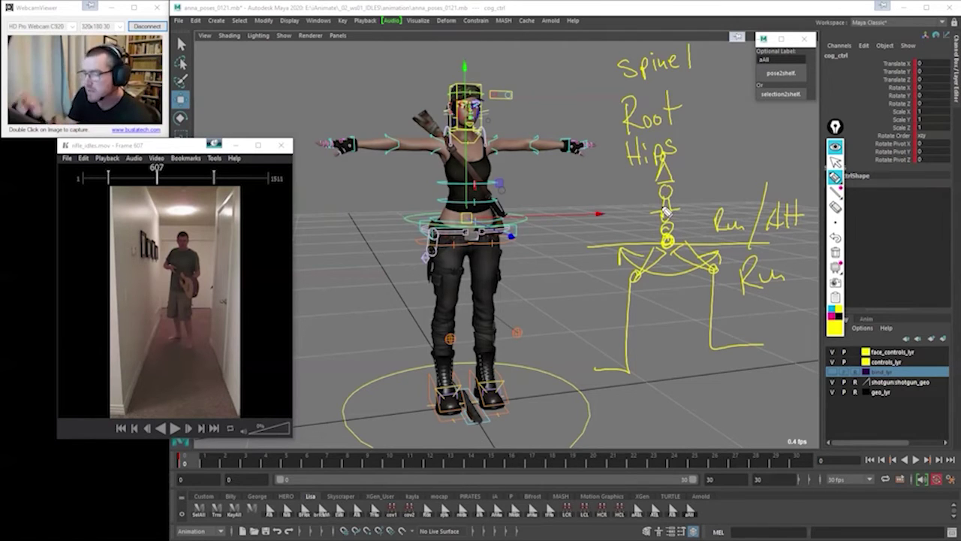
pyautogui.moveTo(589, 228); pyautogui.dragTo(757, 227)
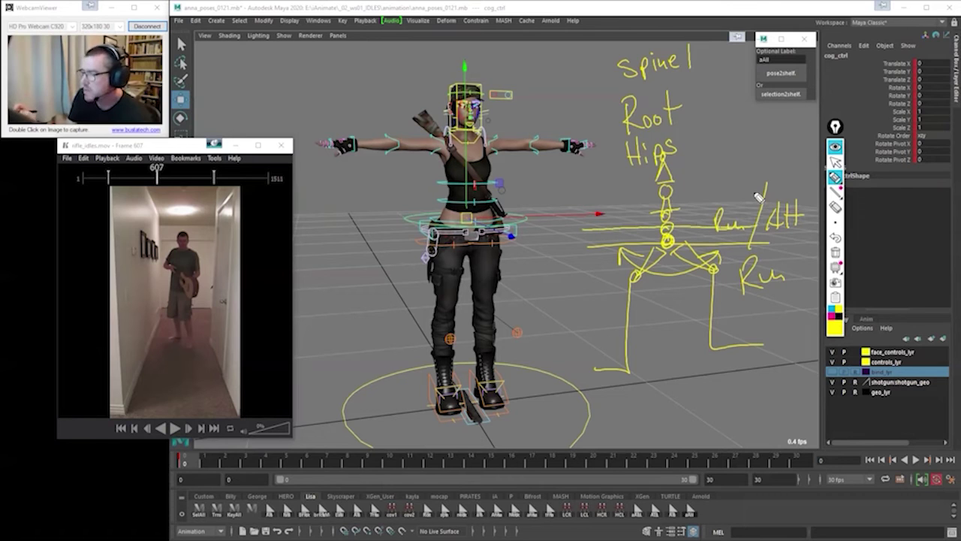
pyautogui.moveTo(551, 239)
pyautogui.mouseDown()
pyautogui.moveTo(584, 213)
pyautogui.moveTo(581, 226)
pyautogui.mouseUp()
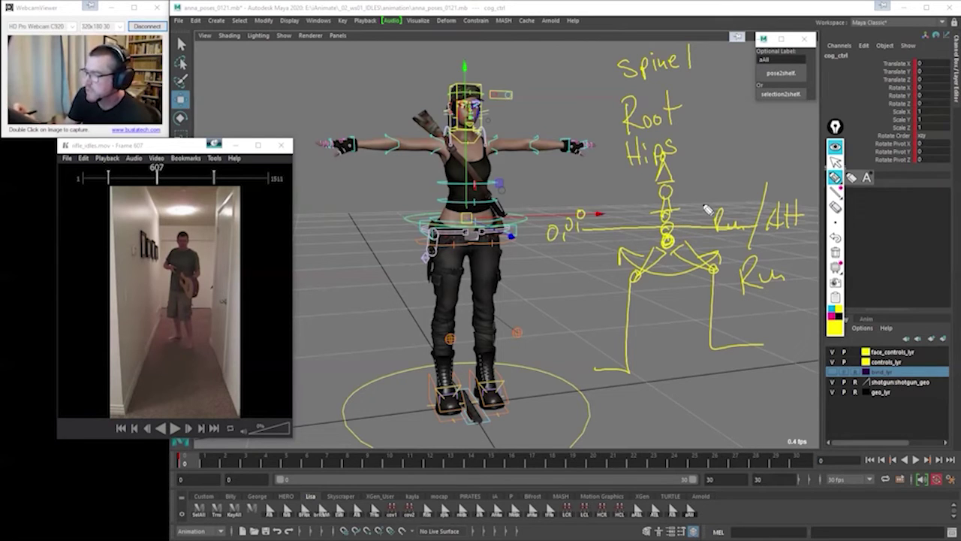
# - Redraw the double-headed rotation arrow across the spine, then underline and circle the "Att" label
pyautogui.moveTo(703, 198); pyautogui.dragTo(623, 218)
pyautogui.moveTo(633, 201); pyautogui.dragTo(637, 220)
pyautogui.moveTo(700, 192); pyautogui.dragTo(696, 205)
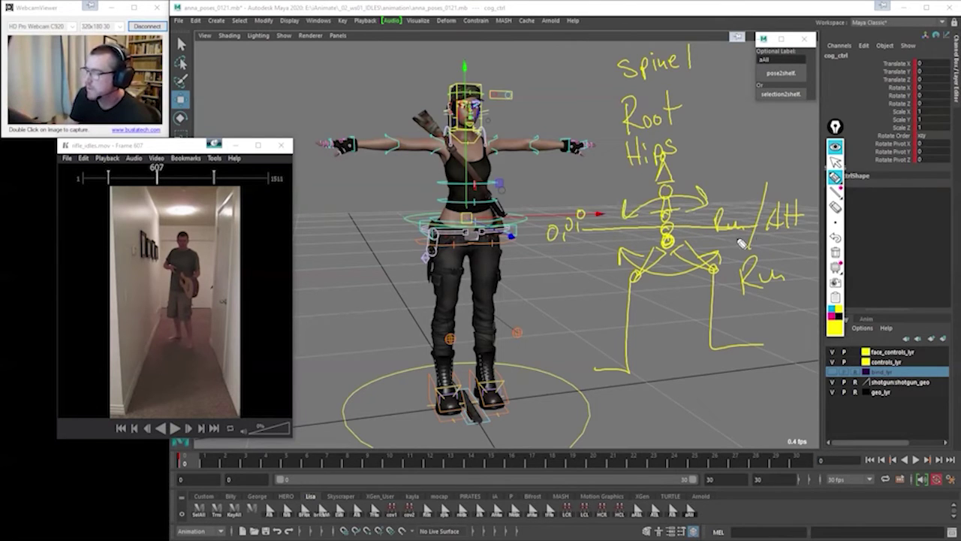
pyautogui.moveTo(755, 235); pyautogui.dragTo(801, 235)
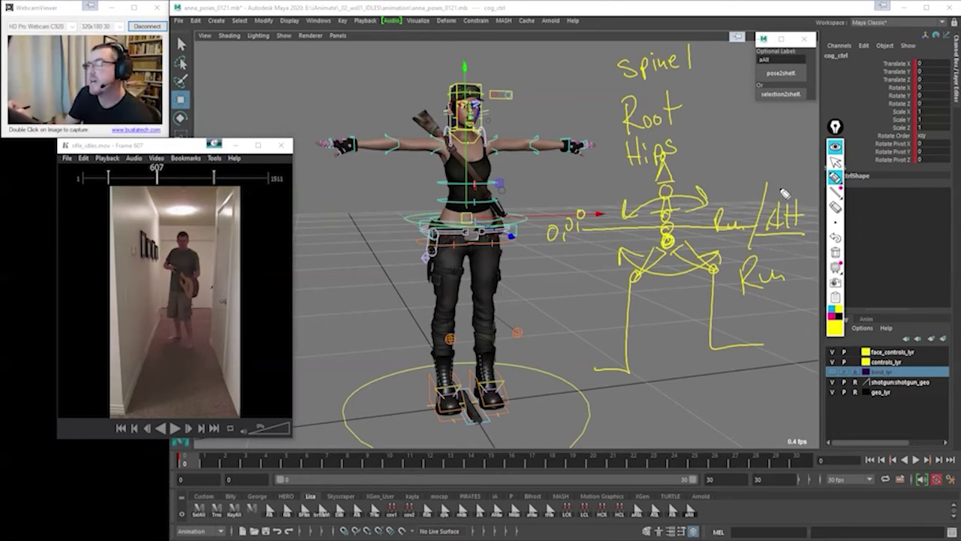
pyautogui.moveTo(781, 189); pyautogui.dragTo(782, 172)
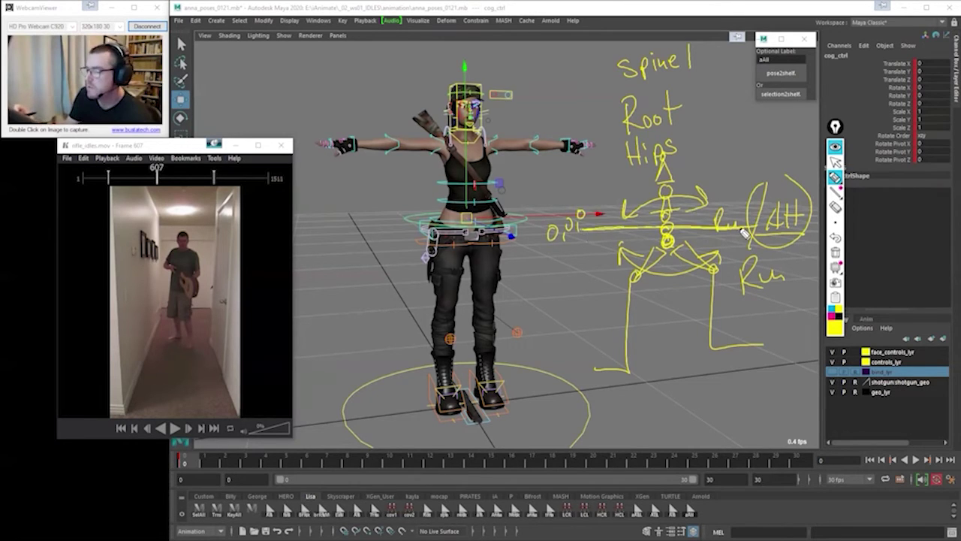
pyautogui.moveTo(682, 197)
pyautogui.mouseDown()
pyautogui.moveTo(709, 210)
pyautogui.moveTo(625, 217)
pyautogui.moveTo(660, 227)
pyautogui.moveTo(648, 224)
pyautogui.moveTo(721, 225)
pyautogui.mouseUp()
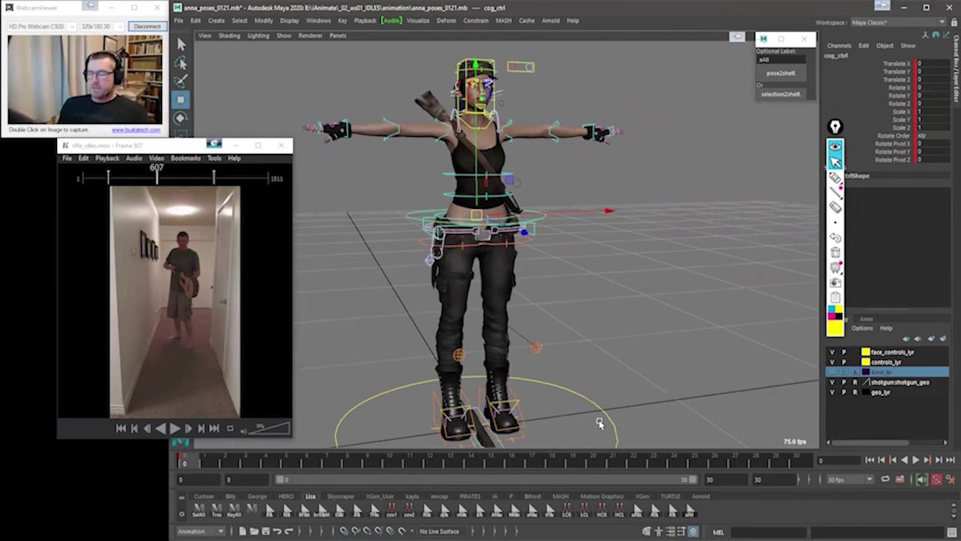
# - Select the character's FK pelvis control, spine_fk_pelvis_ctrl, at the waist
pyautogui.scroll(5, 556, 271)
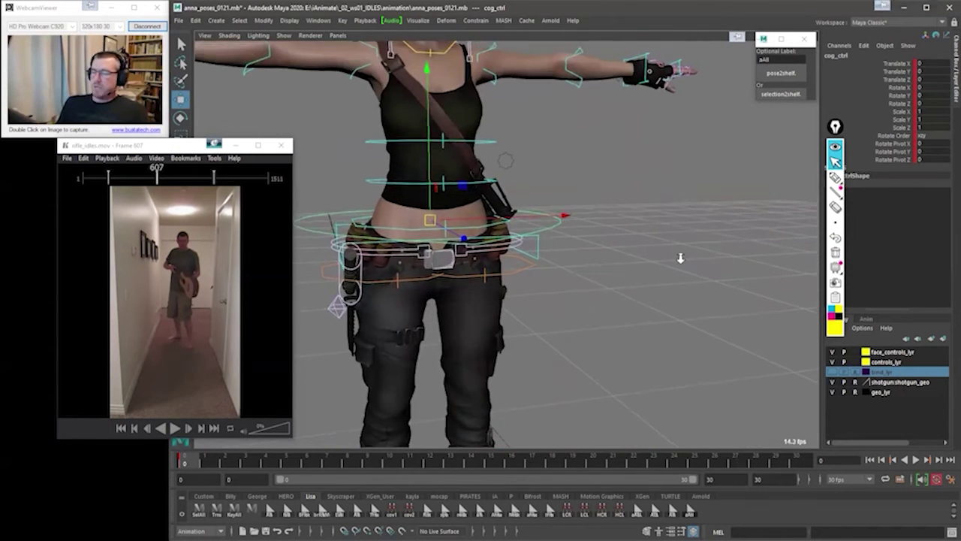
pyautogui.scroll(-2, 589, 242)
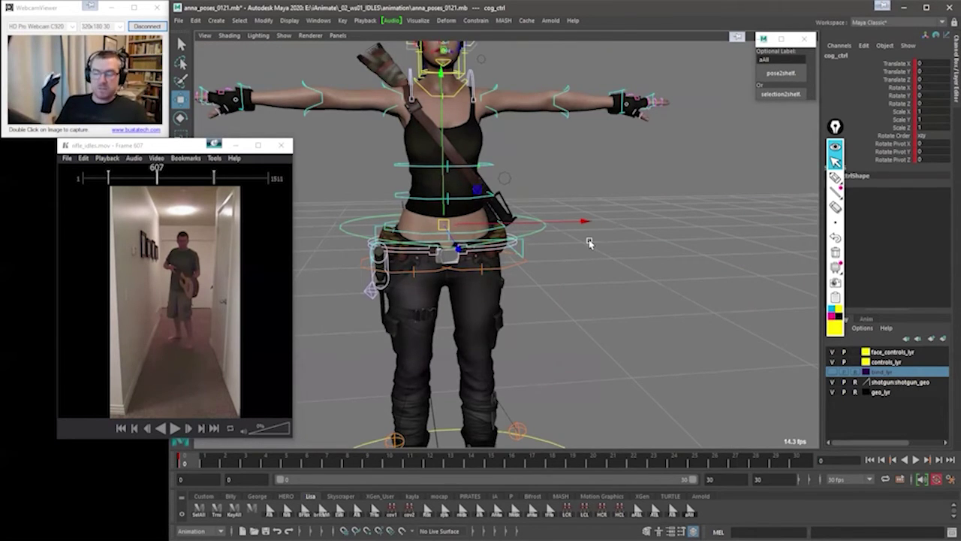
pyautogui.keyDown('alt'); pyautogui.moveTo(504, 320); pyautogui.dragTo(672, 263); pyautogui.keyUp('alt')
pyautogui.click(562, 249)
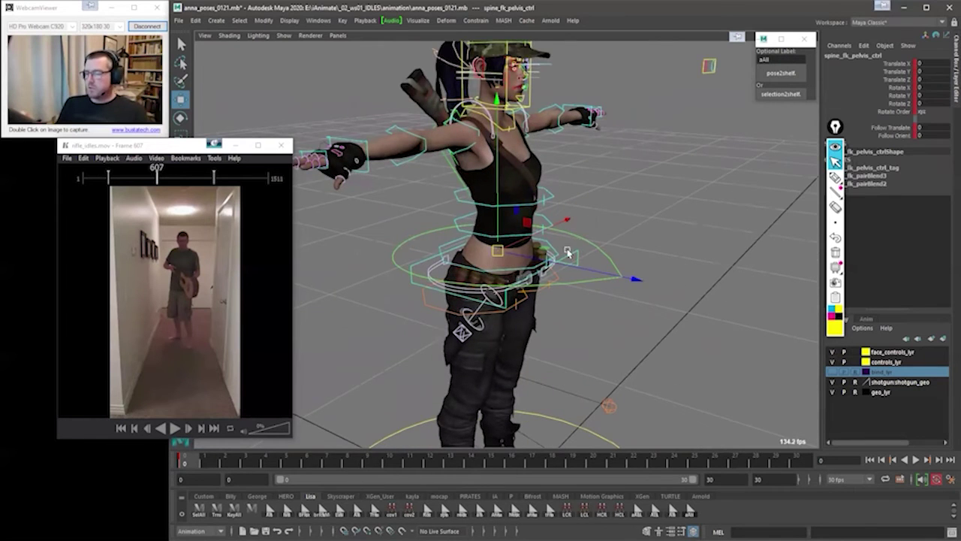
# - Select the character's center-of-gravity control, cog_ctrl, and try moving the whole body with it
pyautogui.keyDown('alt'); pyautogui.moveTo(562, 249); pyautogui.dragTo(605, 233); pyautogui.keyUp('alt')
pyautogui.click(607, 227)
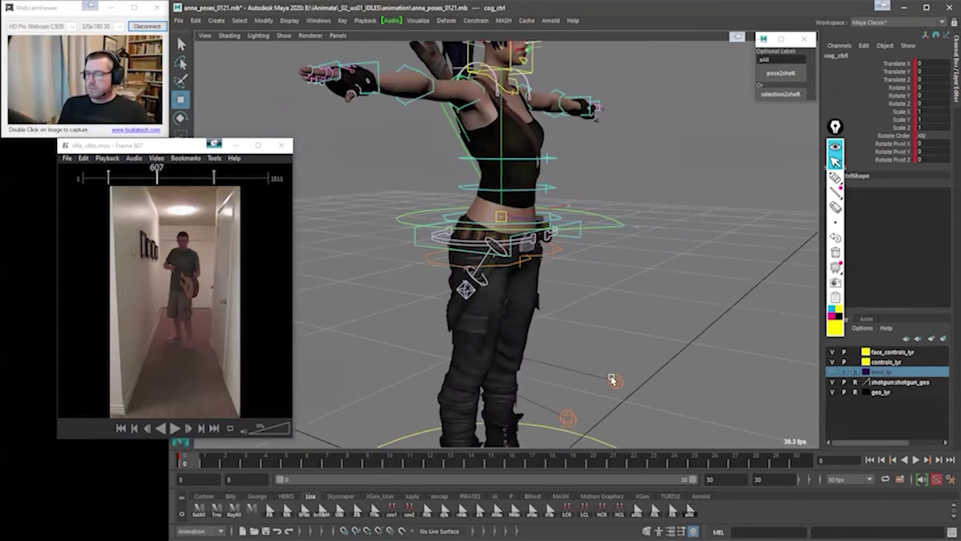
pyautogui.moveTo(608, 381); pyautogui.dragTo(598, 363, button='middle')
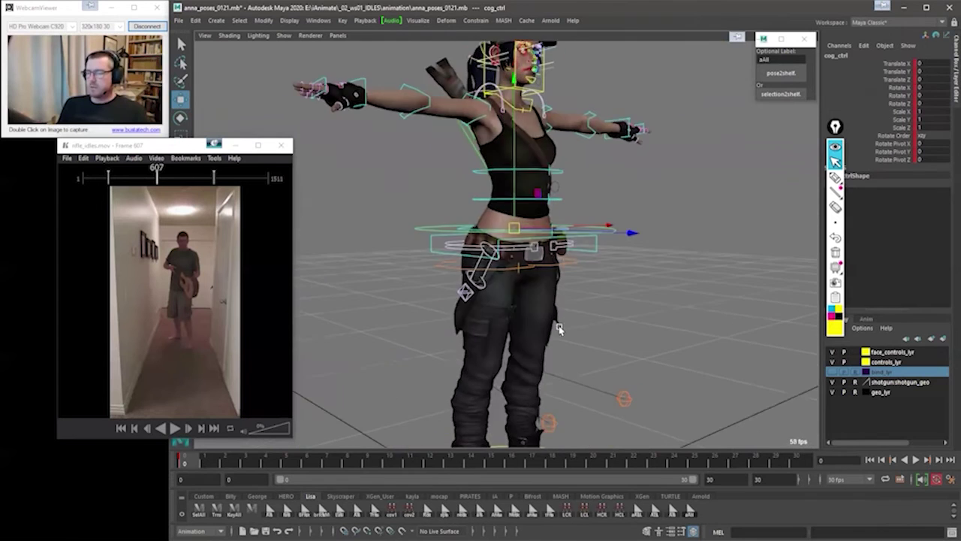
# - Inspect the overlapping waist controls up close and select the spine control spine_fk_sub_01_ctrl
pyautogui.keyDown('alt'); pyautogui.moveTo(578, 301); pyautogui.dragTo(738, 318, button='right'); pyautogui.keyUp('alt')
pyautogui.keyDown('alt'); pyautogui.moveTo(739, 317); pyautogui.dragTo(631, 265); pyautogui.keyUp('alt')
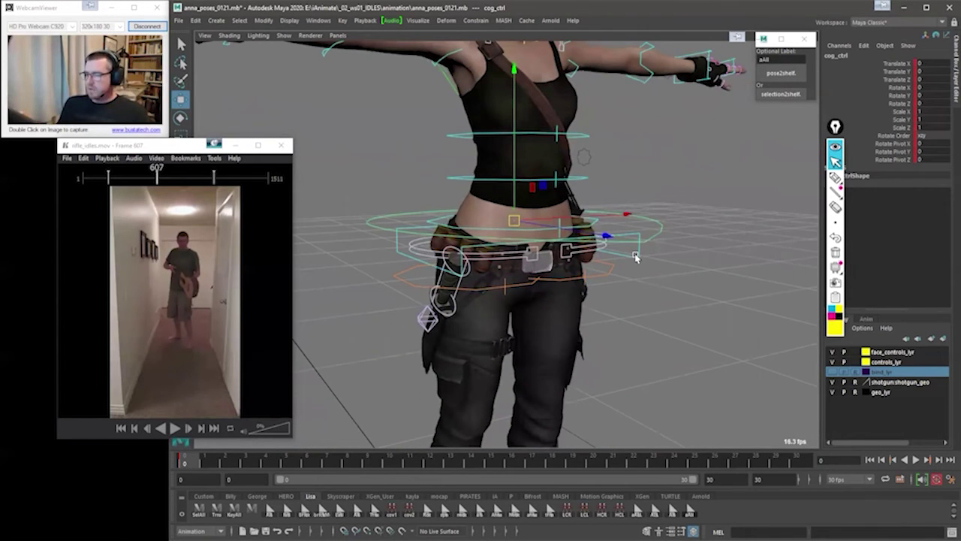
pyautogui.click(635, 255)
pyautogui.click(595, 222)
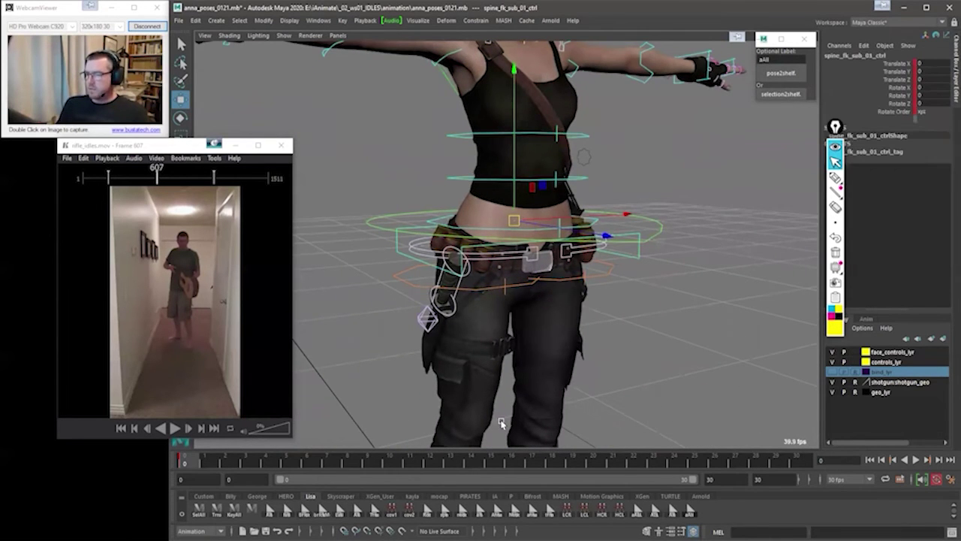
# - Reselect cog_ctrl, try another body move with it, and undo the moves
pyautogui.click(633, 260)
pyautogui.keyDown('alt'); pyautogui.moveTo(655, 330); pyautogui.dragTo(521, 393, button='right'); pyautogui.keyUp('alt')
pyautogui.moveTo(521, 393); pyautogui.dragTo(506, 400, button='middle')
pyautogui.hotkey('ctrl', 'z')
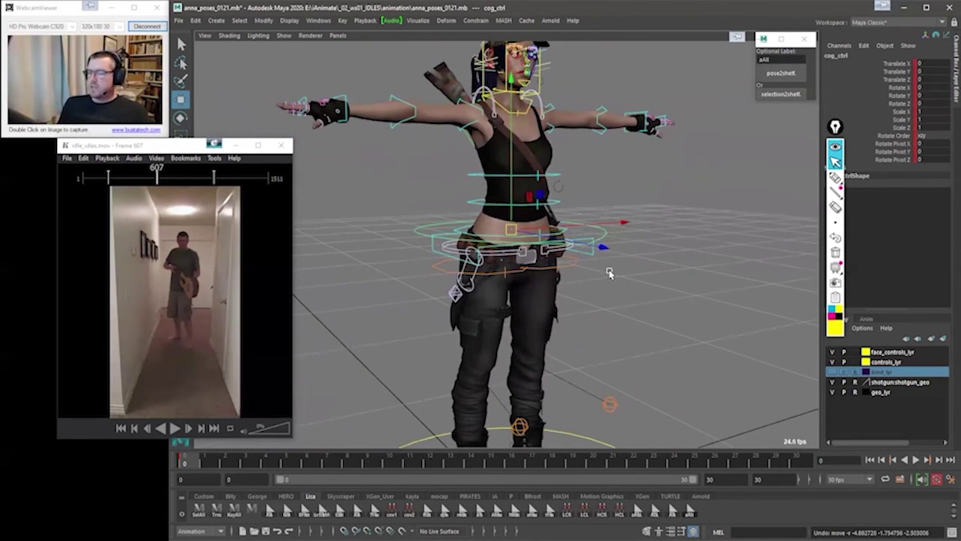
pyautogui.hotkey('ctrl', 'z')
# - Select spine_fk_pelvis_ctrl together with the adjoining waist control and rotate them in several directions to twist the body at the waist
pyautogui.press('e')
pyautogui.keyDown('alt'); pyautogui.moveTo(494, 315); pyautogui.dragTo(571, 240); pyautogui.keyUp('alt')
pyautogui.click(570, 239)
pyautogui.click(593, 248)
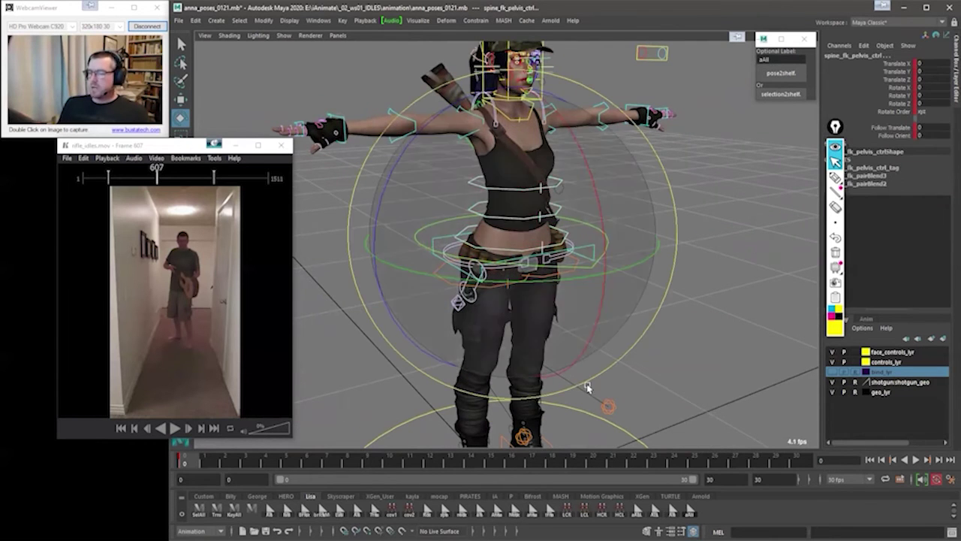
pyautogui.moveTo(622, 299); pyautogui.dragTo(484, 302)
pyautogui.moveTo(562, 335); pyautogui.dragTo(506, 344)
pyautogui.keyDown('alt'); pyautogui.moveTo(506, 344); pyautogui.dragTo(356, 336); pyautogui.keyUp('alt')
pyautogui.moveTo(623, 327); pyautogui.dragTo(629, 299)
pyautogui.keyDown('alt'); pyautogui.moveTo(629, 299); pyautogui.dragTo(692, 292, button='middle'); pyautogui.keyUp('alt')
# - Select the pelvis control and spine_fk_sub_01_ctrl together and rotate them so the hips tilt and the upper body bends forward
pyautogui.click(429, 218)
pyautogui.keyDown('alt'); pyautogui.moveTo(435, 328); pyautogui.dragTo(590, 288); pyautogui.keyUp('alt')
pyautogui.click(553, 237)
pyautogui.click(548, 253)
pyautogui.moveTo(459, 273); pyautogui.dragTo(515, 246)
pyautogui.keyDown('alt'); pyautogui.moveTo(726, 286); pyautogui.dragTo(682, 261, button='middle'); pyautogui.keyUp('alt')
pyautogui.keyDown('alt'); pyautogui.moveTo(682, 261); pyautogui.dragTo(703, 198, button='right'); pyautogui.keyUp('alt')
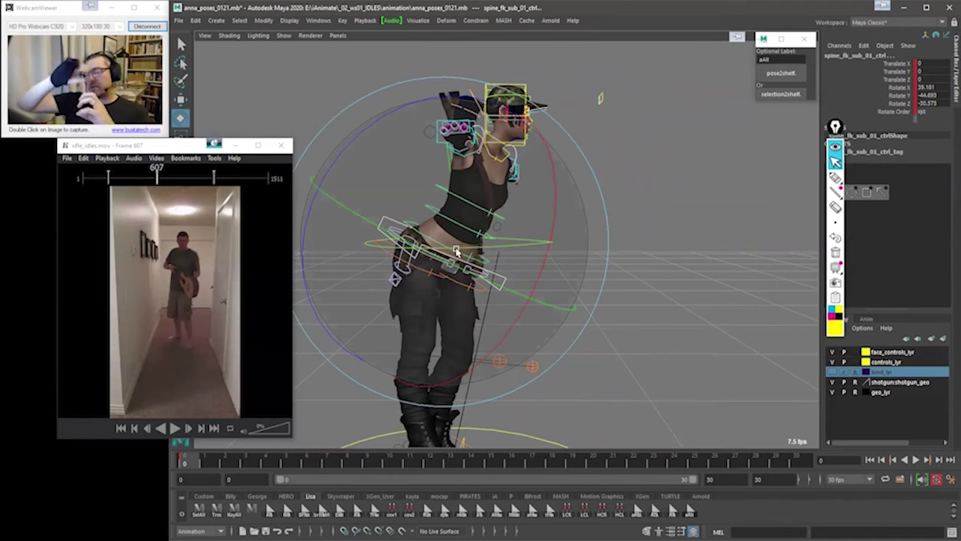
# - Write a boxed "Death" label in yellow beside the character's upper body, with "?Death" above it
pyautogui.click(835, 177)
pyautogui.moveTo(638, 138); pyautogui.dragTo(644, 170)
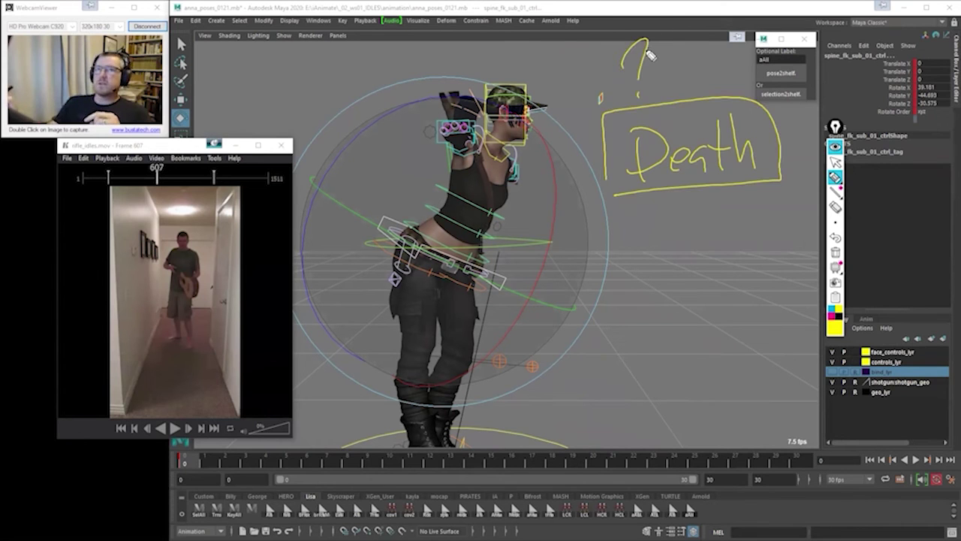
pyautogui.moveTo(655, 54); pyautogui.dragTo(658, 89)
pyautogui.moveTo(671, 76); pyautogui.dragTo(683, 83)
pyautogui.moveTo(696, 71); pyautogui.dragTo(693, 84)
pyautogui.moveTo(706, 52); pyautogui.dragTo(706, 83)
pyautogui.moveTo(698, 67); pyautogui.dragTo(719, 64)
# - Draw a horizontal split line through the waist, frame the upper "?Death" label, and circle the hip area
pyautogui.moveTo(331, 251); pyautogui.dragTo(580, 250)
pyautogui.moveTo(592, 78); pyautogui.dragTo(742, 123)
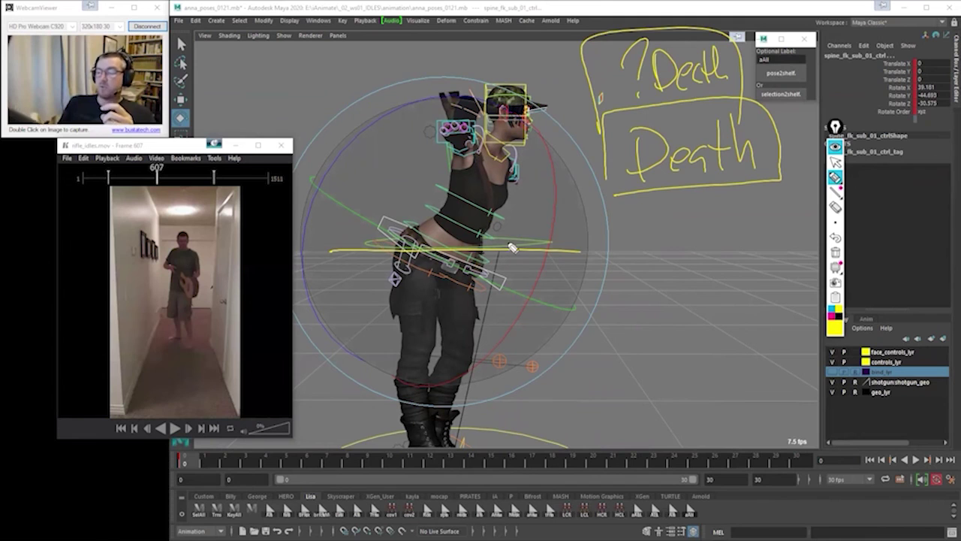
pyautogui.moveTo(531, 248)
pyautogui.mouseDown()
pyautogui.moveTo(416, 288)
pyautogui.moveTo(487, 219)
pyautogui.mouseUp()
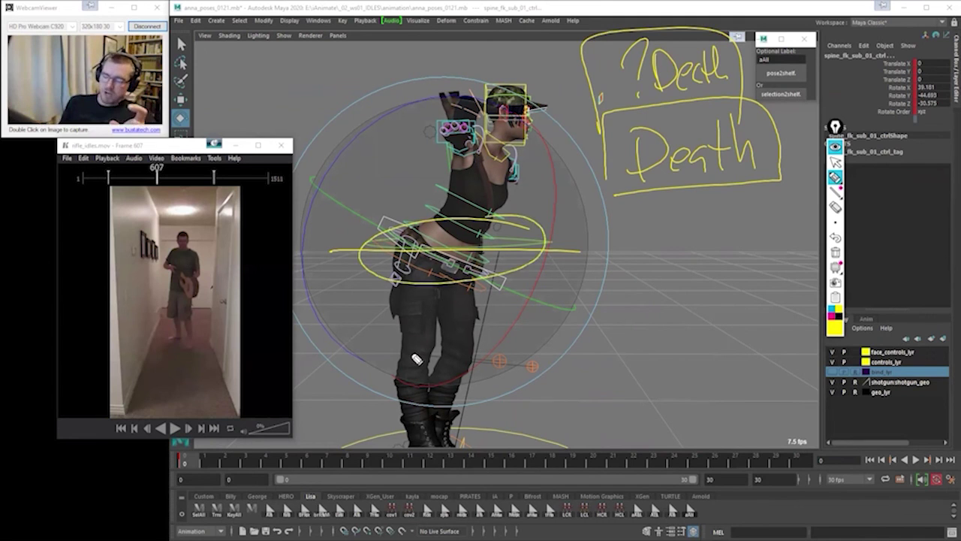